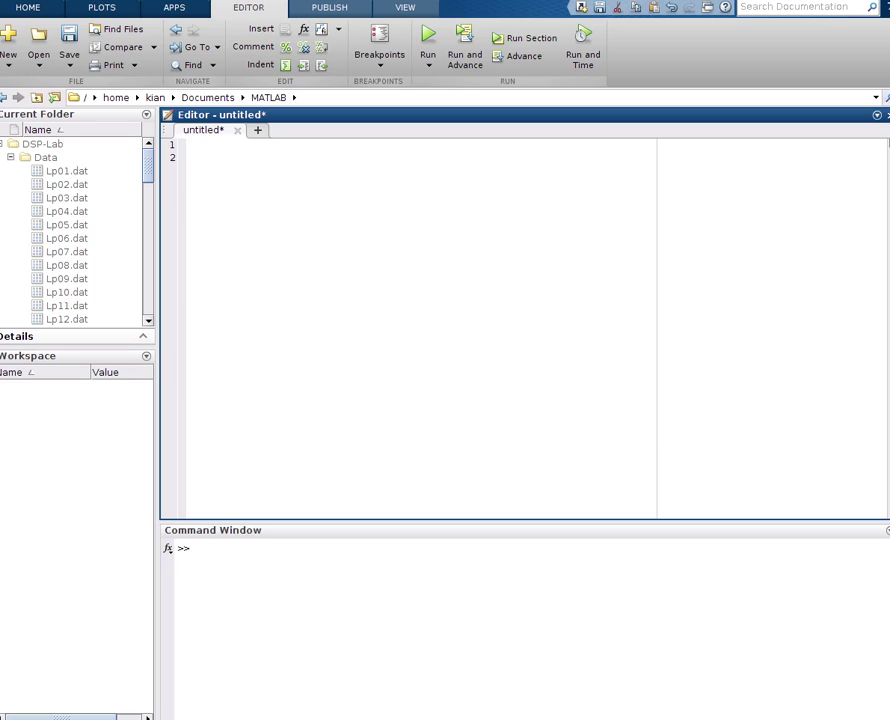
Step: Start the script with clear all; close all;clc and read the Desktop lena.png into imdata
key(Tab)
text(clear all; close all;clc)
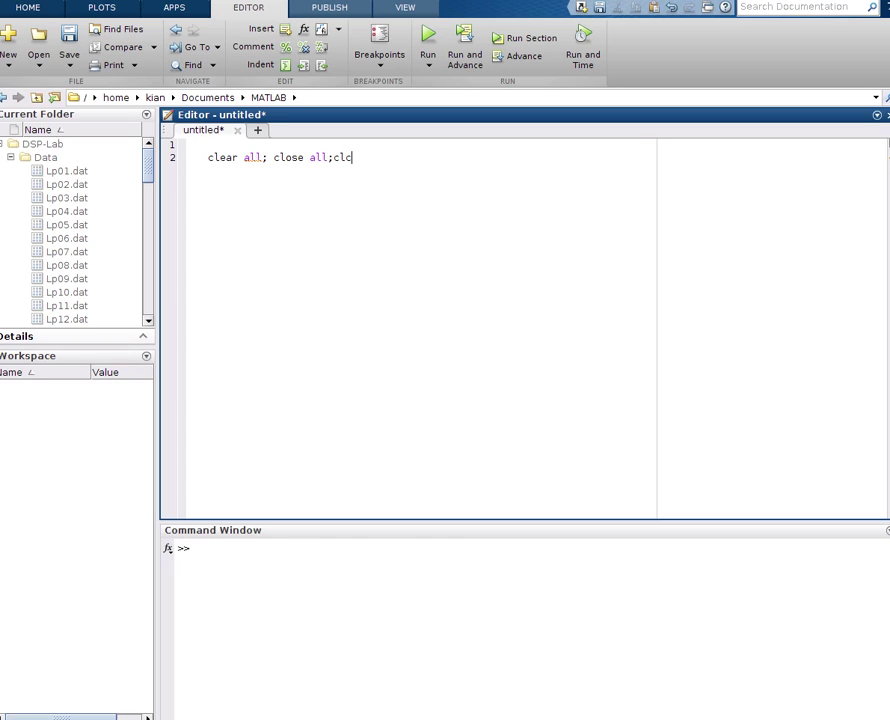
key(Return)
text(im)
text(data)
text( = imread)
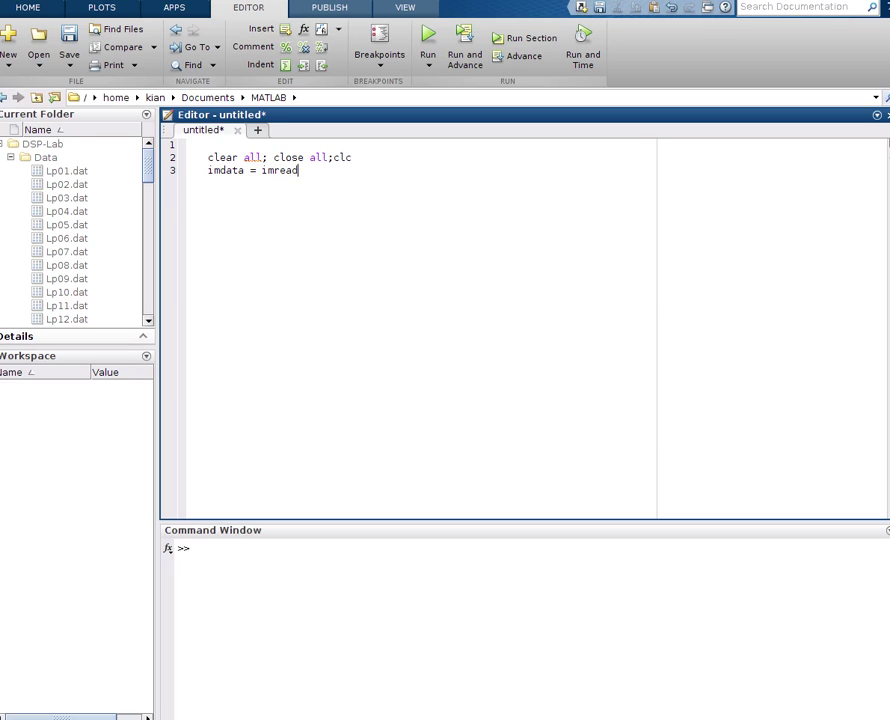
text((')
text(/)
text(home)
text(/kian/)
text(Desktop/)
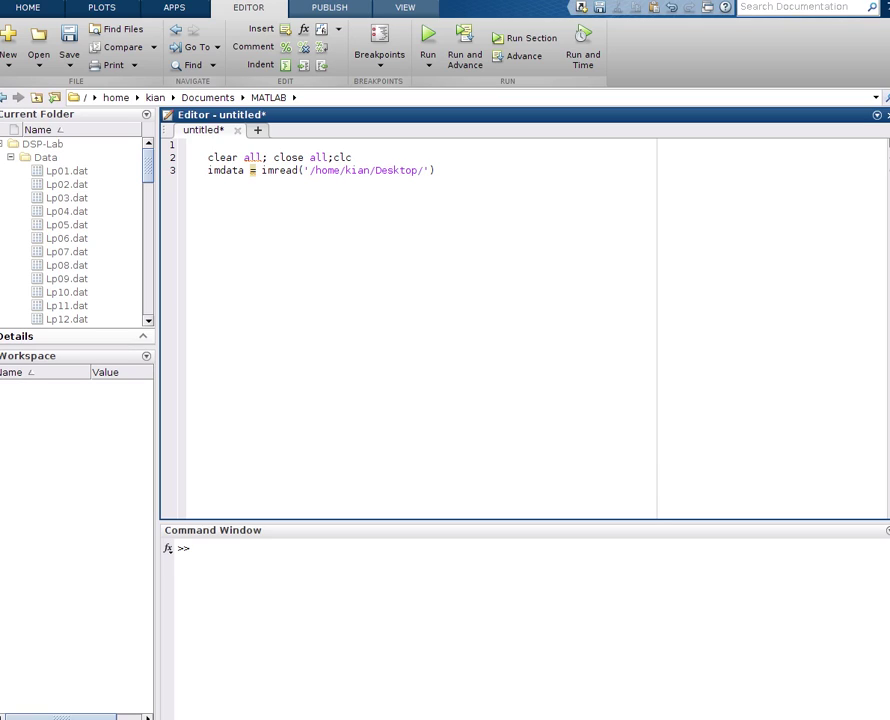
text(lena)
text(.png'))
Step: Show imdata in a new figure titled 'original image'
key(Return)
text(figure)
key(Return)
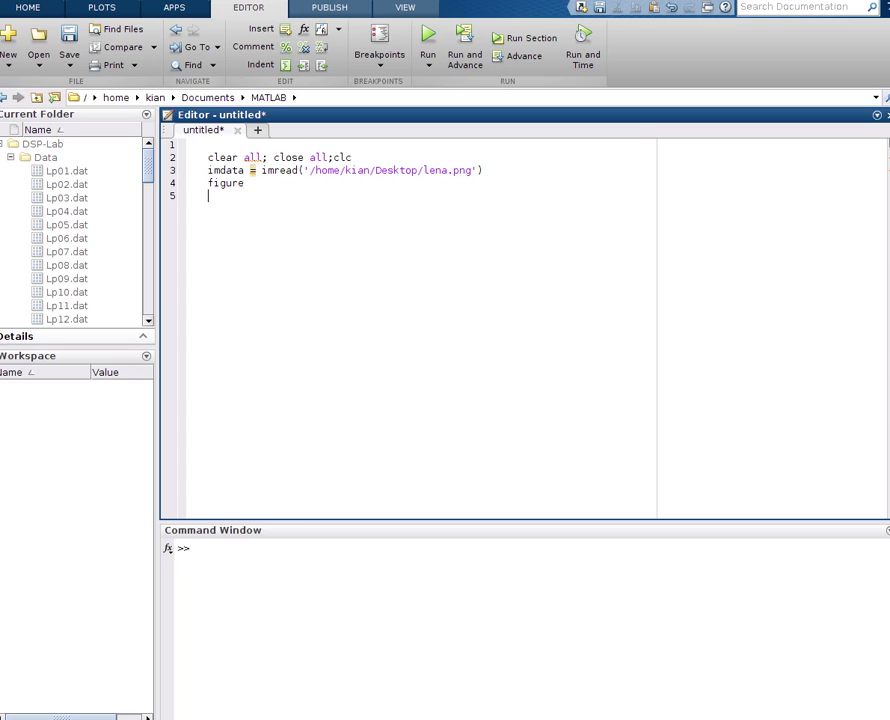
text(imshow()
text(im)
text(data))
key(Return)
text(title()
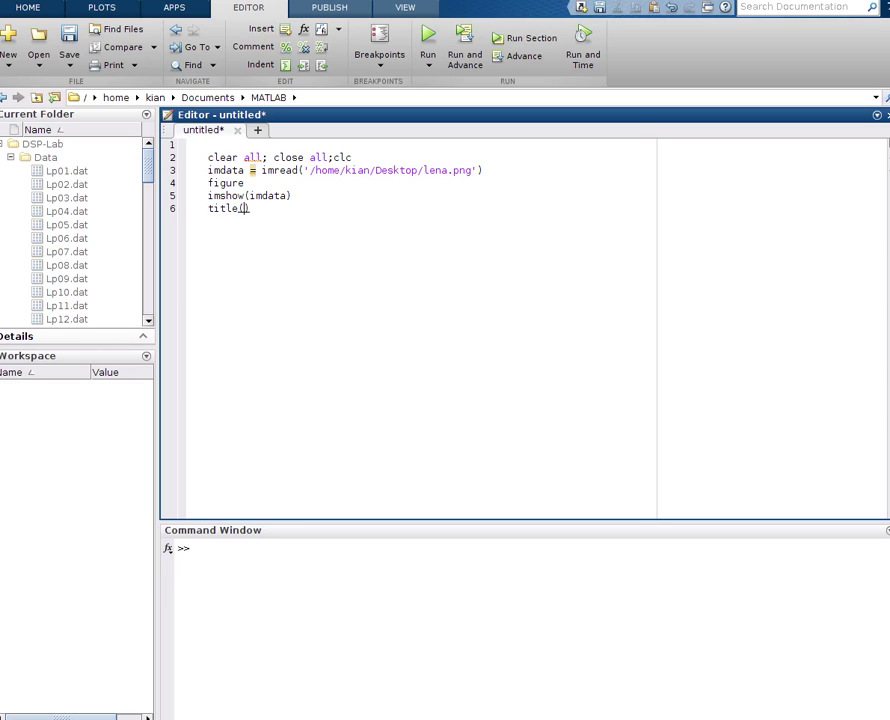
text('original image)
key(End)
Step: After a blank line, convert imdata to grayscale as ref with rgb2gray
key(Return)
key(Return)
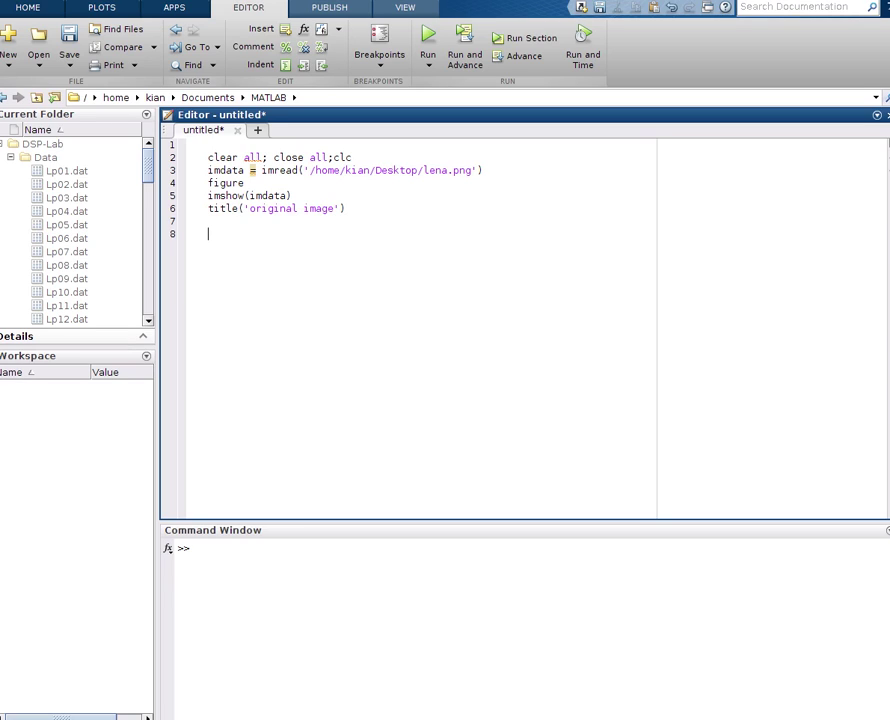
text(ref)
text(=)
text( rgb2)
text(g)
text(ray)
text(())
text(imdata)
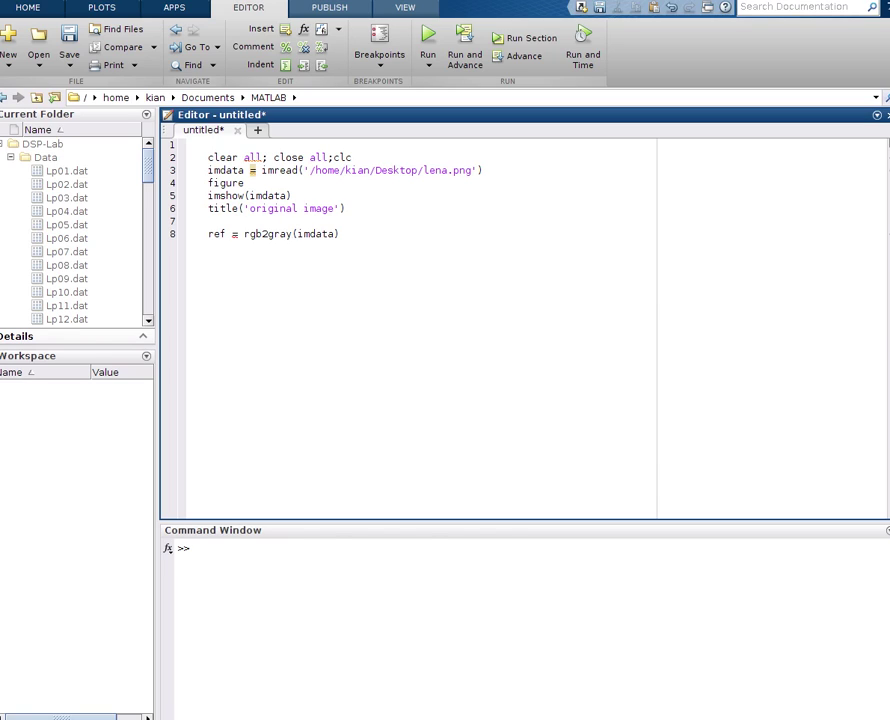
key(Right)
text(;)
key(Return)
Step: Add a figure line and a title('gray image'); line below it
text(figure)
key(Return)
text(imshow())
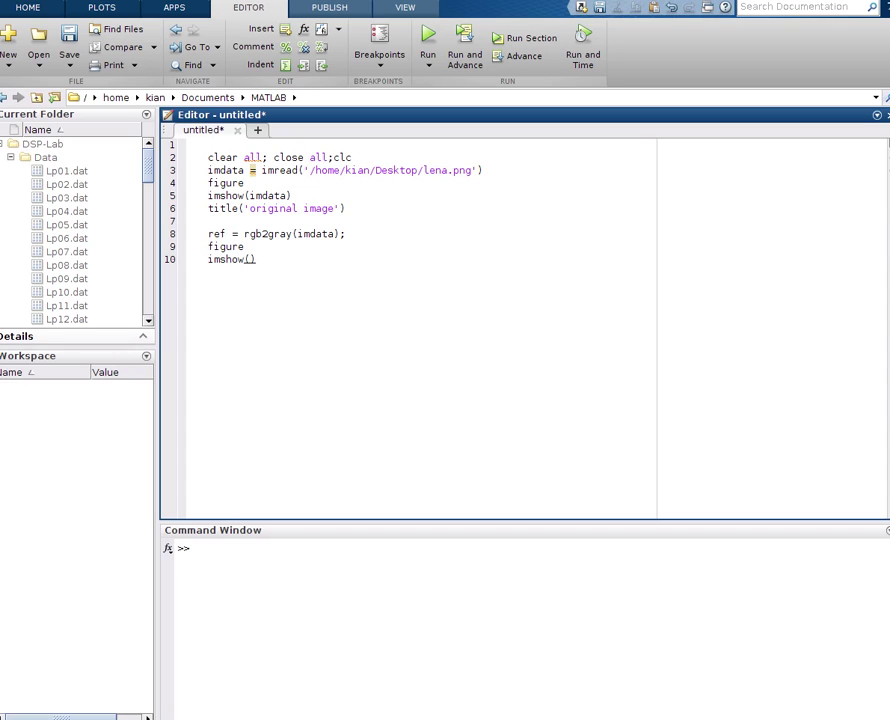
text(')
text(gray)
text( image)
key(End)
text(;)
key(Return)
key(shift+Left)
key(shift+Left)
key(shift+Left)
text(title)
Step: Insert imshow(ref) between the figure line and the gray image title
key(Up)
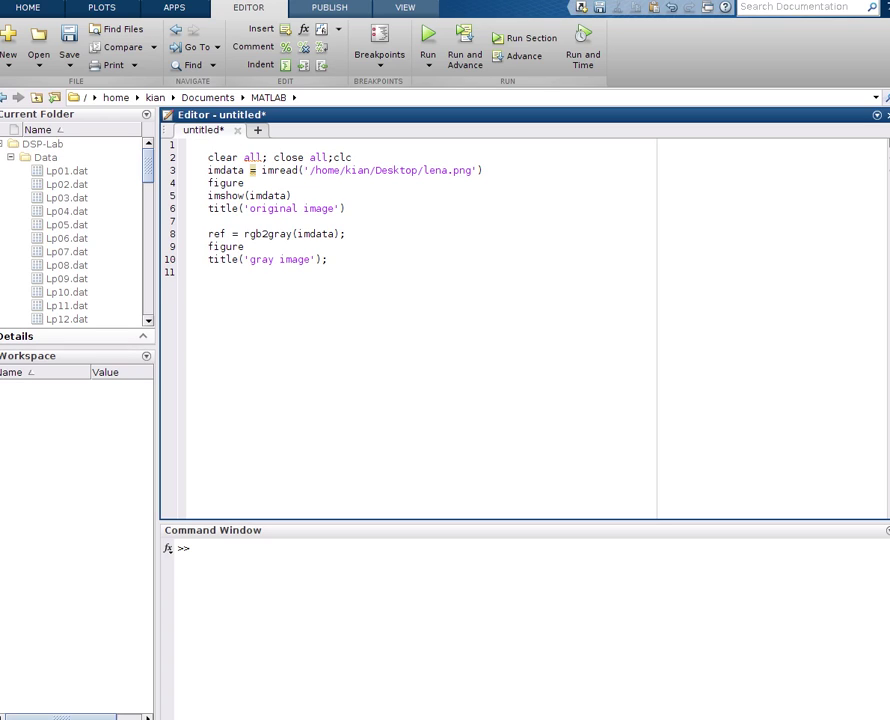
key(End)
key(Return)
text(imshow()
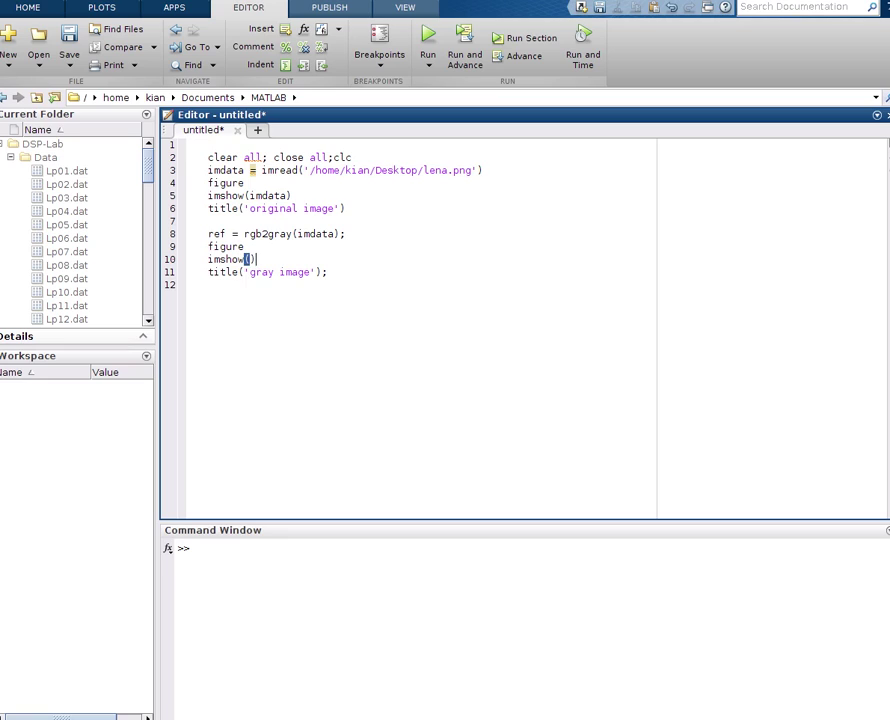
text(ref)
text())
key(Down)
key(End)
key(Return)
key(Return)
Step: Add N = imnoise(ref, 'salt & pepper', 0.02); to noise the gray image
text(N )
text(= )
text(imnoise ()
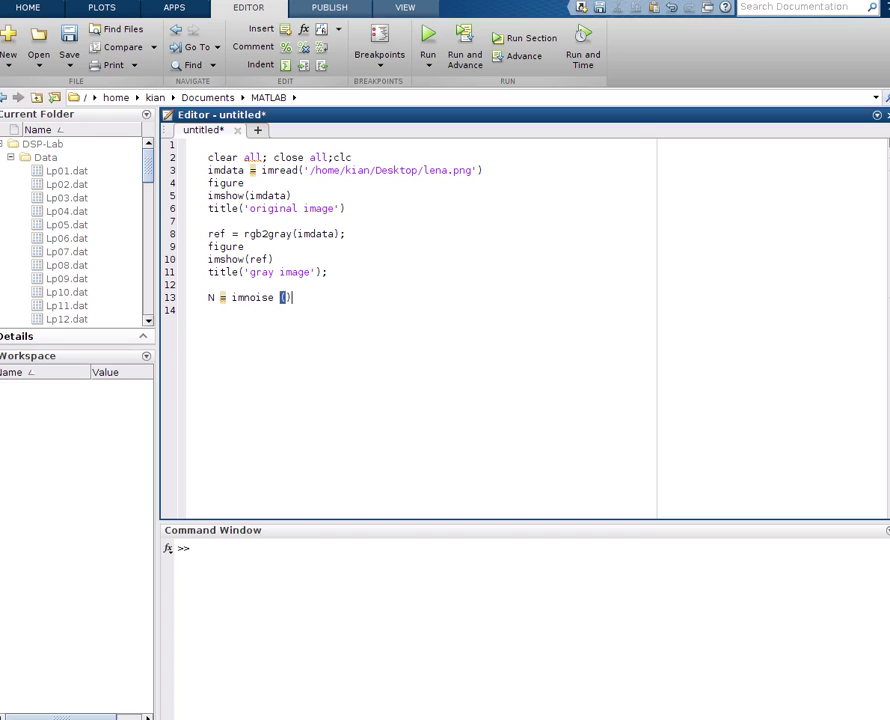
text(ref, salt)
text( &)
text( pepper)
key(Left)
key(Left)
key(Left)
key(Left)
key(Left)
key(Left)
key(Left)
key(Left)
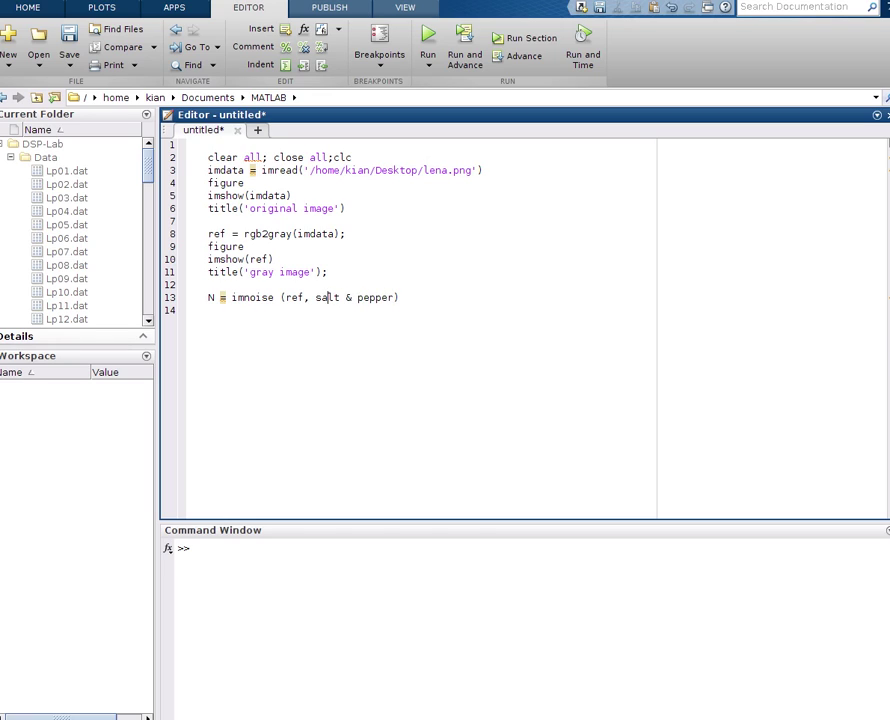
click(316, 297)
text(')
click(402, 297)
text(')
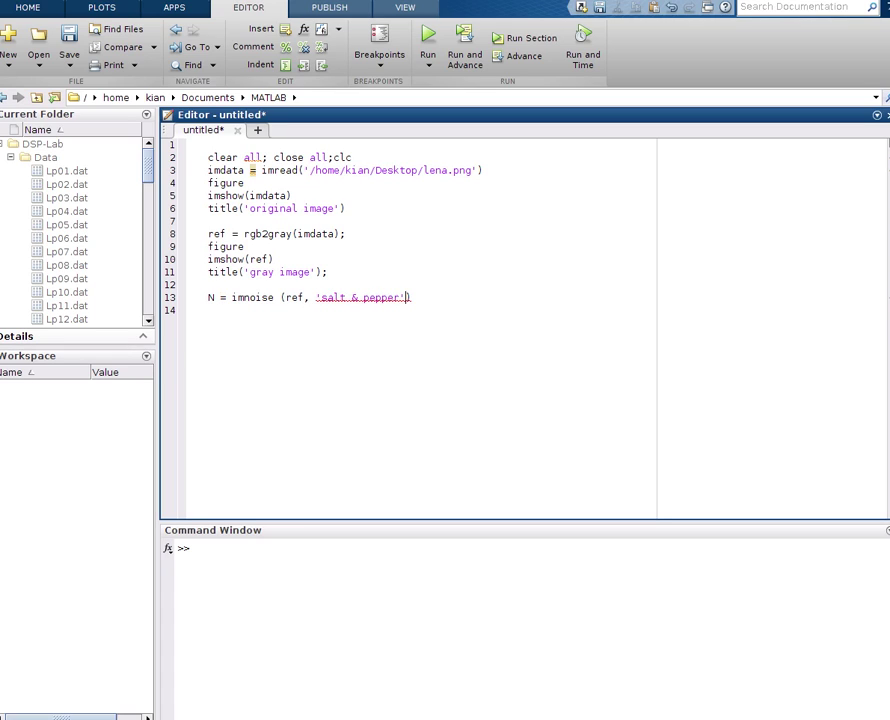
text(,)
text(0.02)
text();)
Step: Show N in a new figure titled 'noised image'
key(Return)
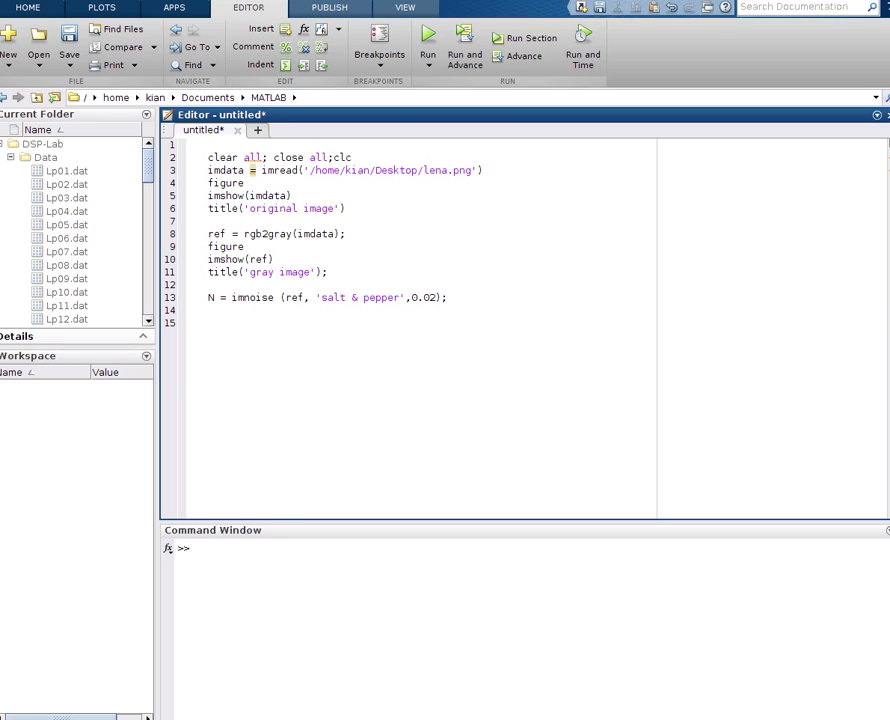
key(Return)
key(Up)
text(figure)
key(Return)
text(imshow()
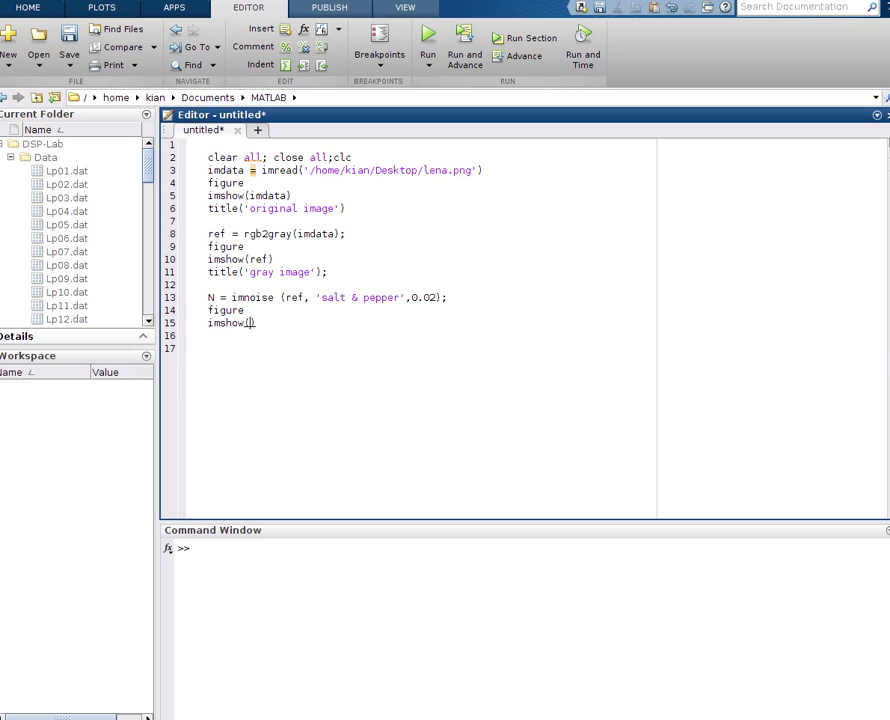
text(N)
key(End)
key(Return)
text(title(')
text(noised image');)
key(Return)
key(Return)
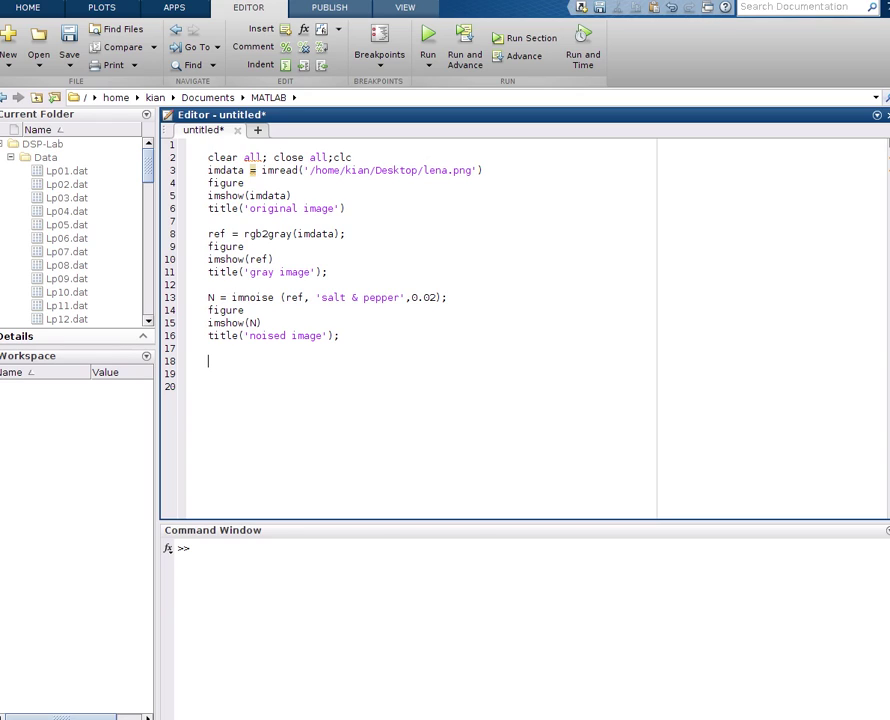
Step: Write error = immse(N , ref), correcting the mistyped argument A
text(error)
text( =)
text( i)
text(m)
text(mse()
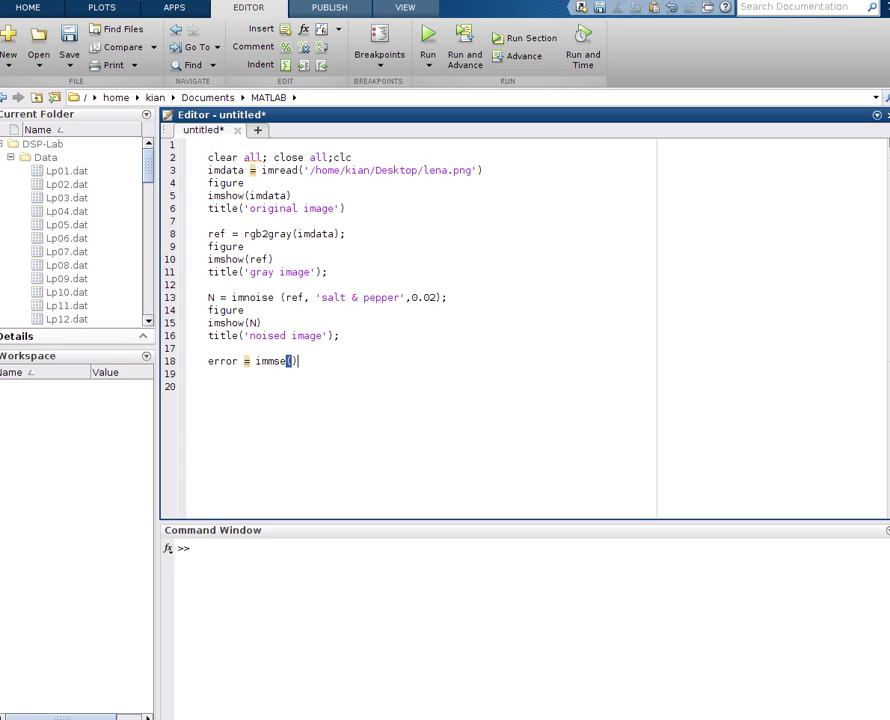
text(A)
key(BackSpace)
text(N , ref)
Step: Select the whole script and Evaluate Selection, which reports error 368.4583
key(Down)
key(Down)
drag(208, 387, 208, 148)
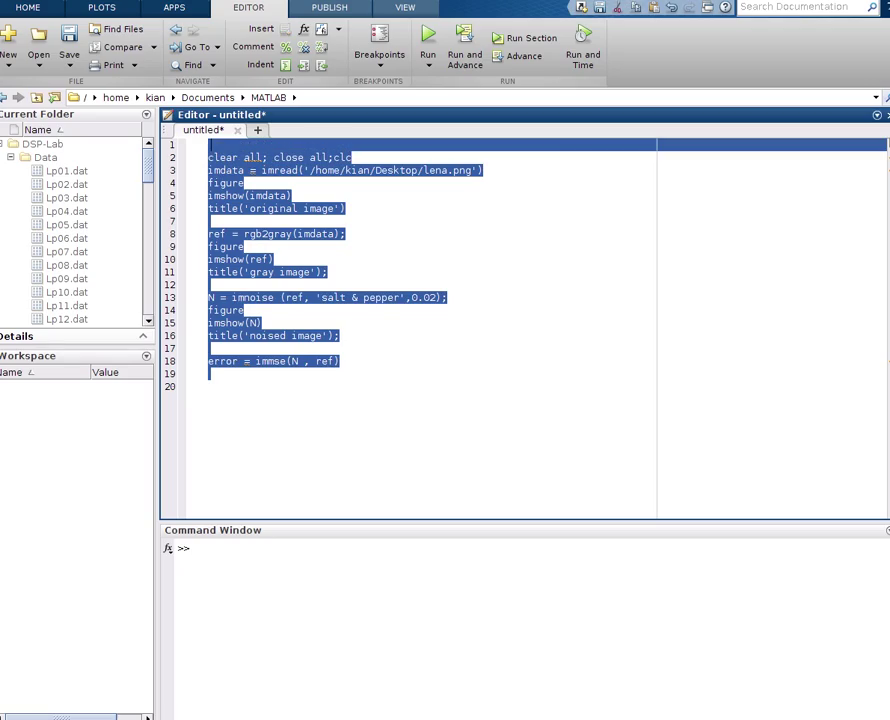
right_click(258, 166)
click(300, 174)
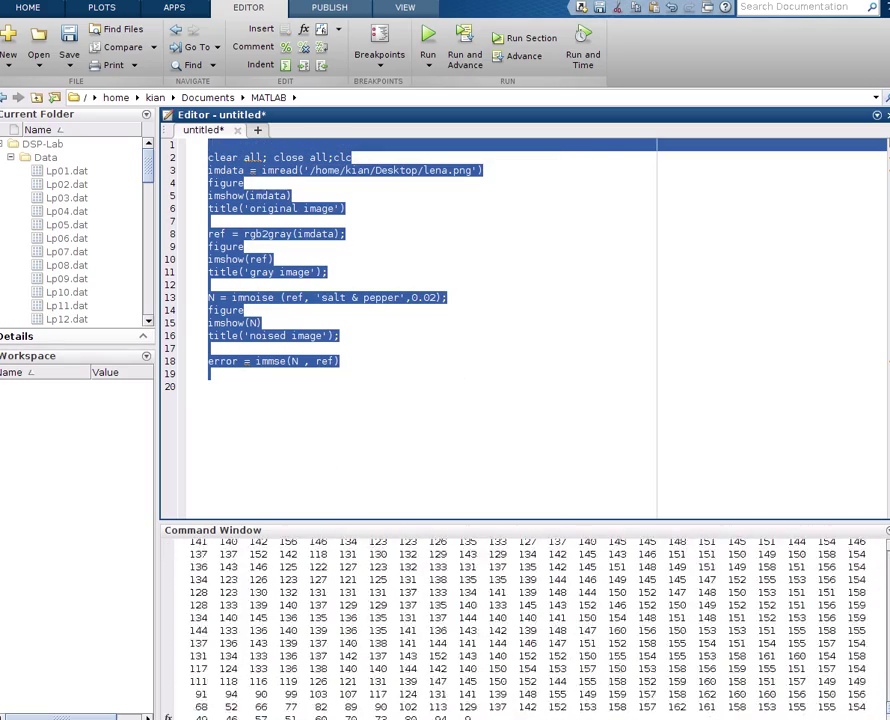
click(274, 259)
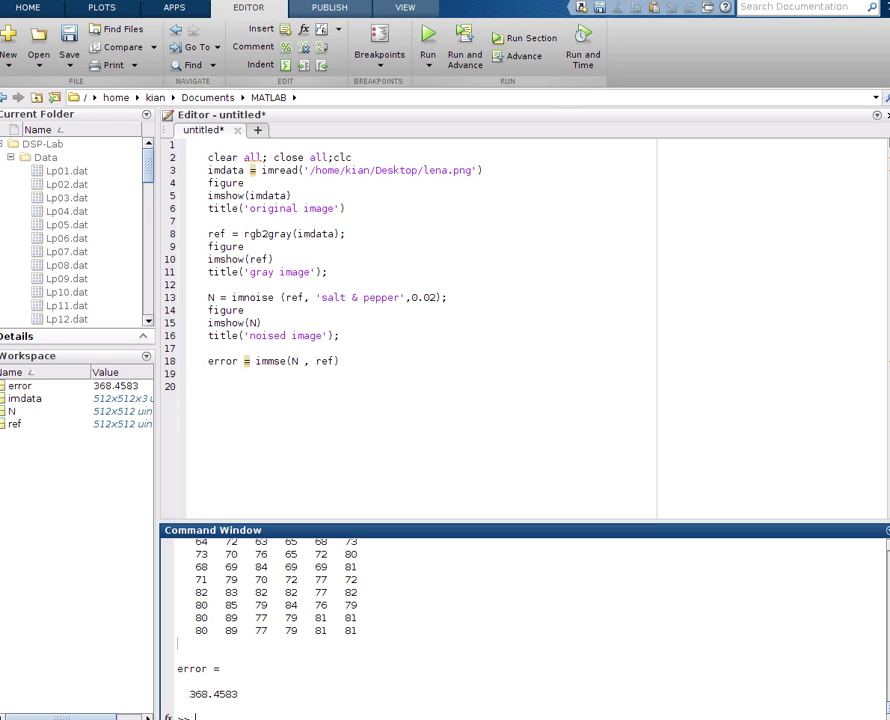
Step: Change the immse call so it compares ref with ref
double_click(293, 361)
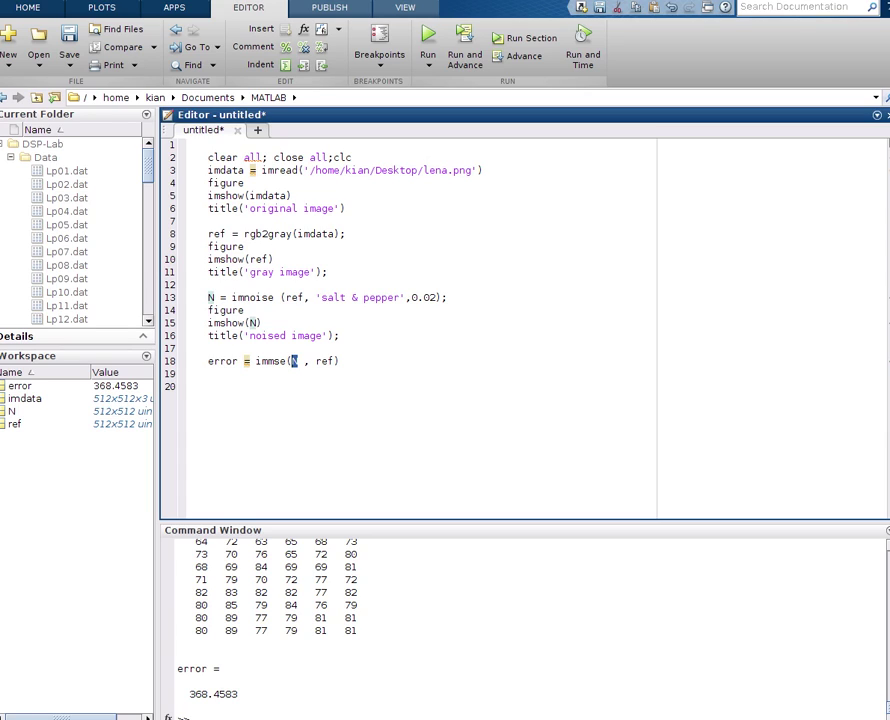
text(ref)
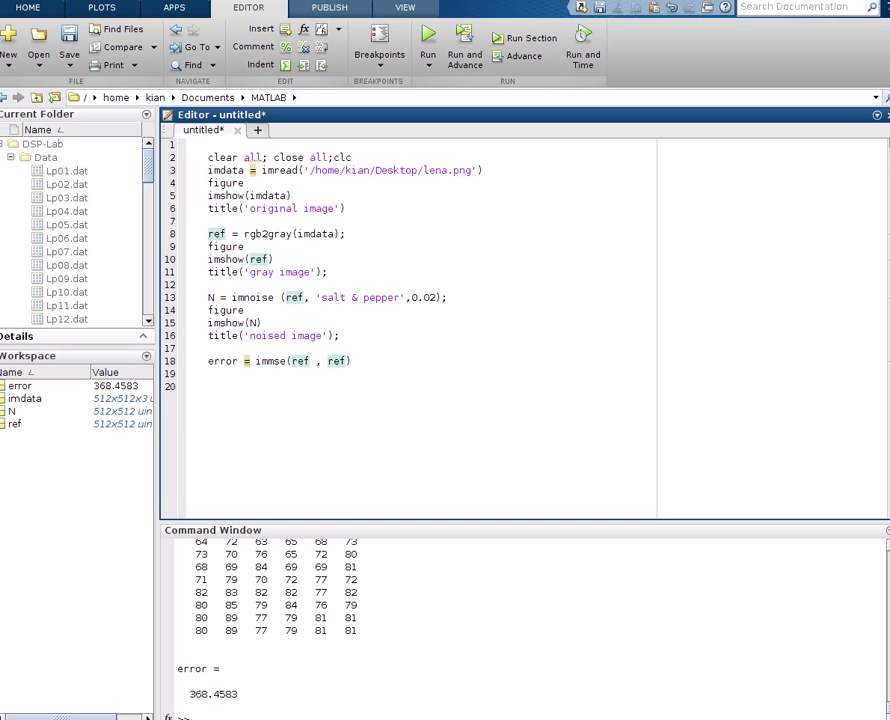
drag(352, 361, 208, 157)
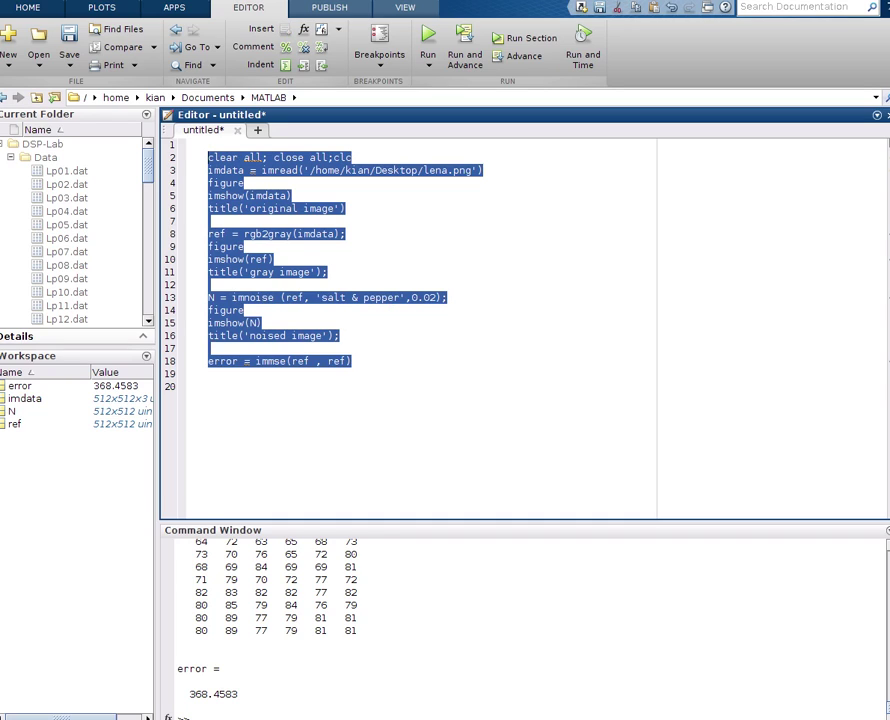
Step: Add semicolons to lines 3, 5, 6, 10 and 15, then reselect the script
click(262, 323)
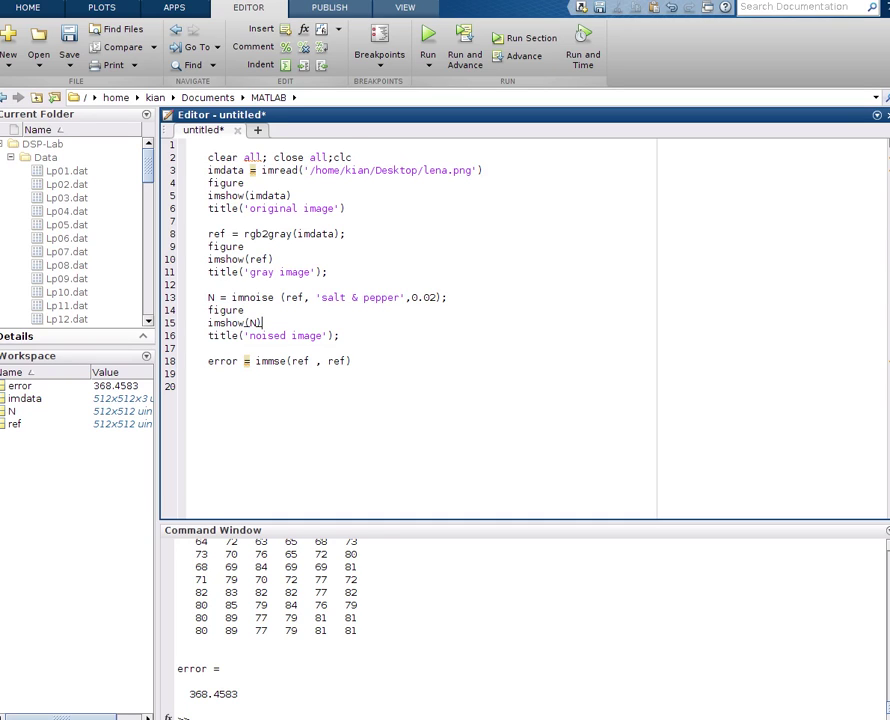
text(;)
click(281, 259)
text(;)
click(345, 208)
text(;)
click(292, 195)
text(;)
click(483, 170)
text(;)
mouse_move(208, 387)
mouse_down()
mouse_move(244, 234)
mouse_move(208, 157)
mouse_up()
right_click(214, 166)
Step: Evaluate the selected script and highlight the resulting error value of 0
click(277, 176)
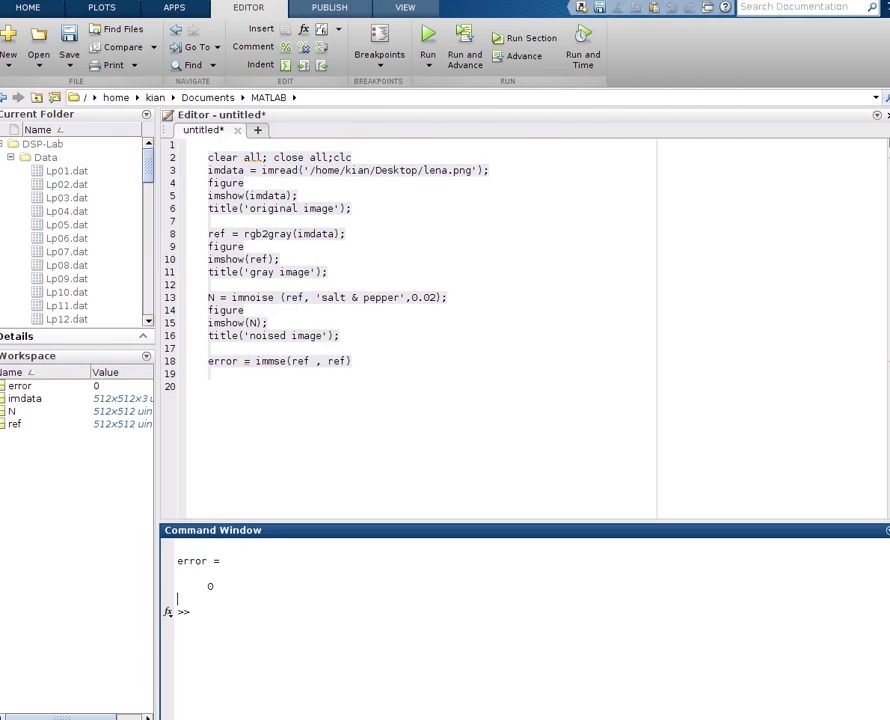
double_click(210, 586)
key(ctrl+shift+0)
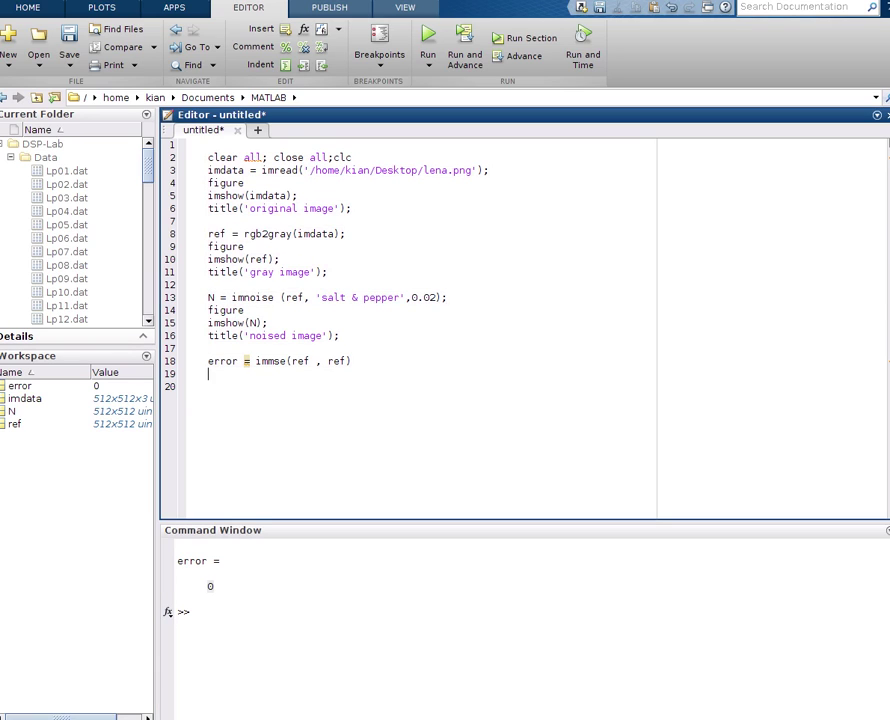